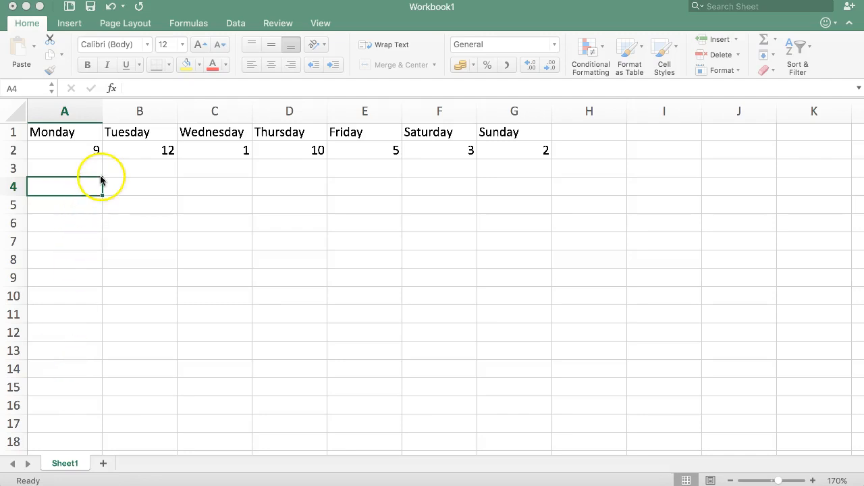
Build a LEFT formula in A5 with the Formula Builder, using A1 as the text and 3 characters.
left_click(61, 135)
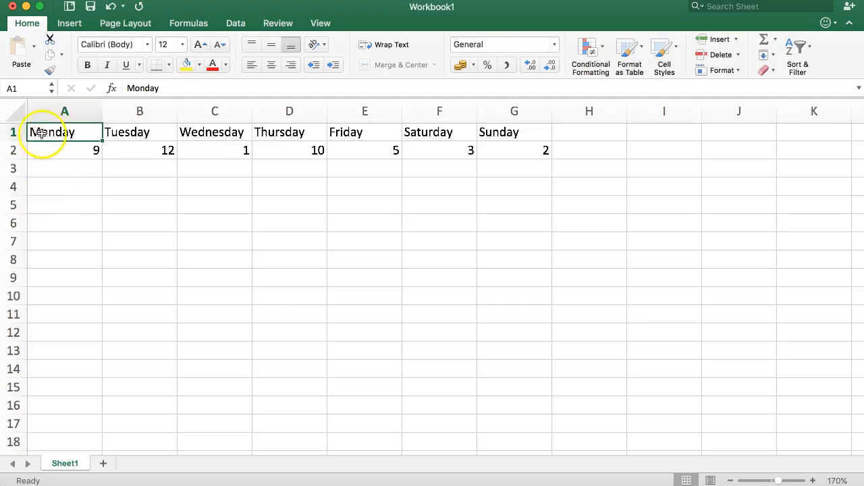
left_click(60, 200)
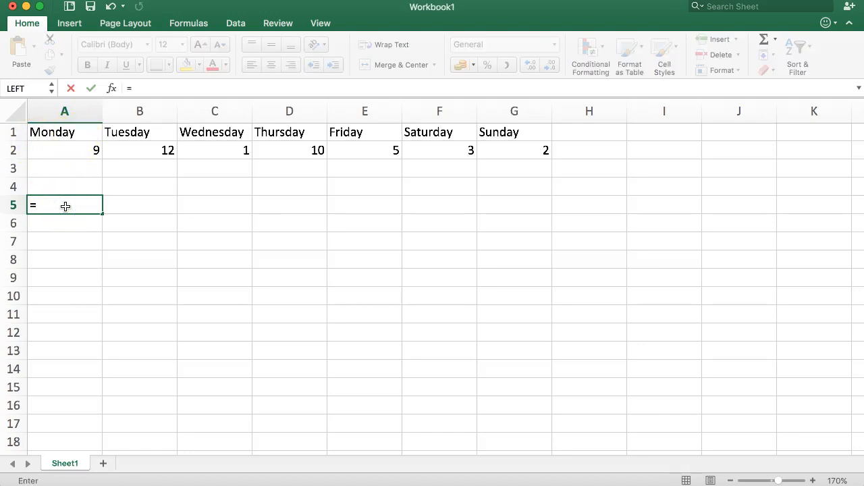
type("LEFT(")
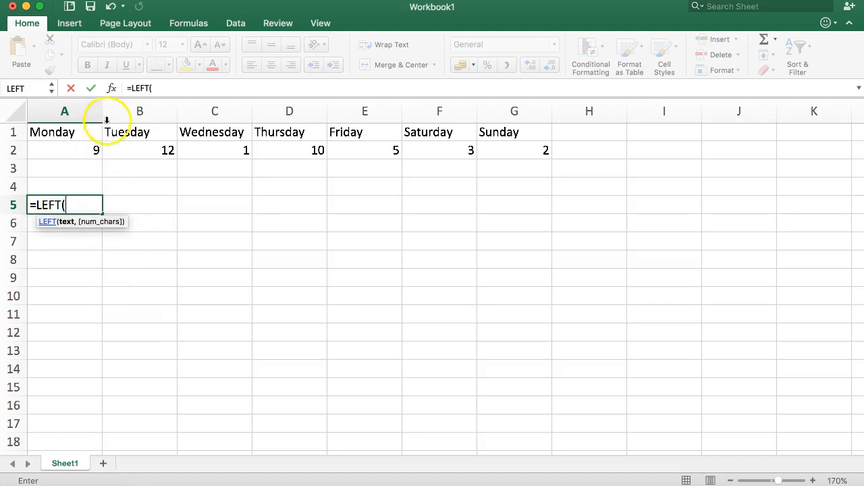
left_click(111, 87)
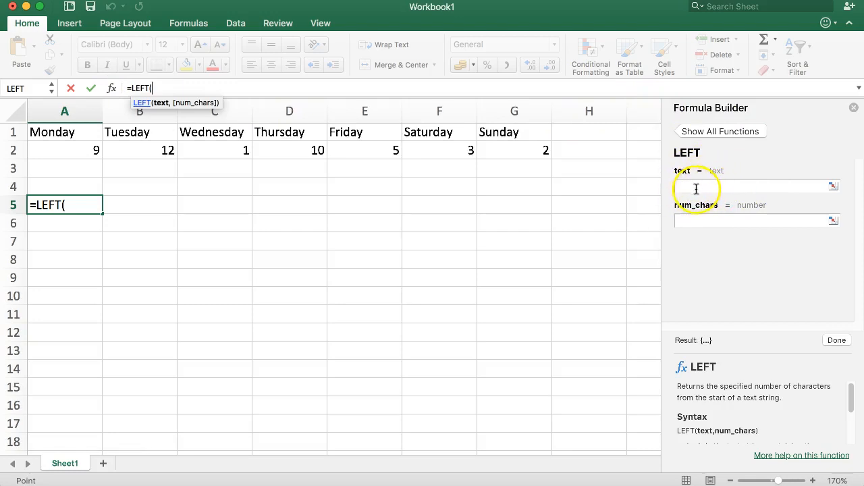
left_click(43, 133)
left_click(702, 220)
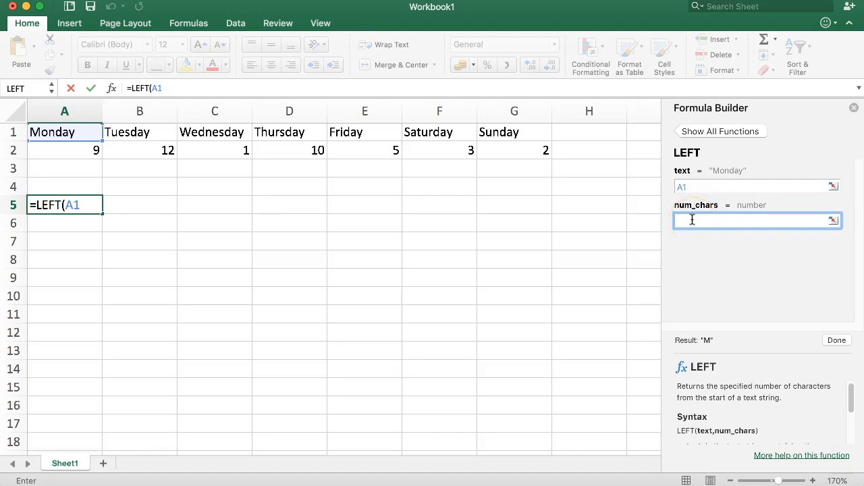
type("3")
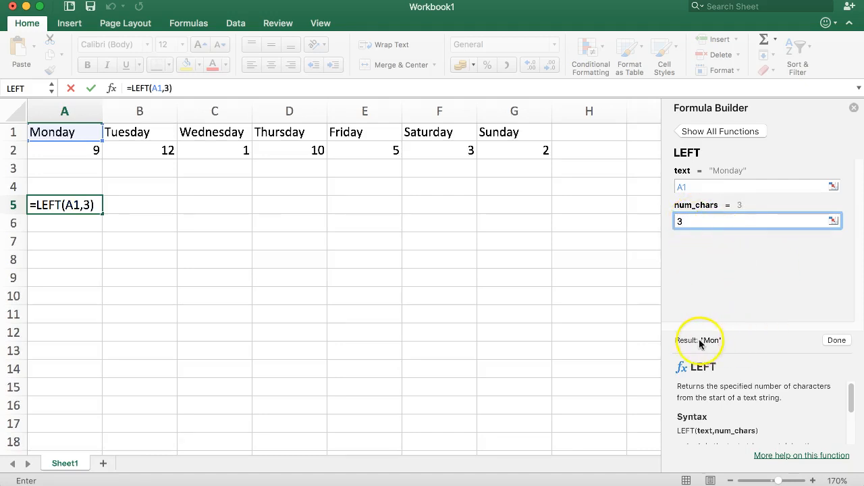
Try 4 and 5 as the LEFT formula's number of characters and set it back to 3.
key("BackSpace")
type("4")
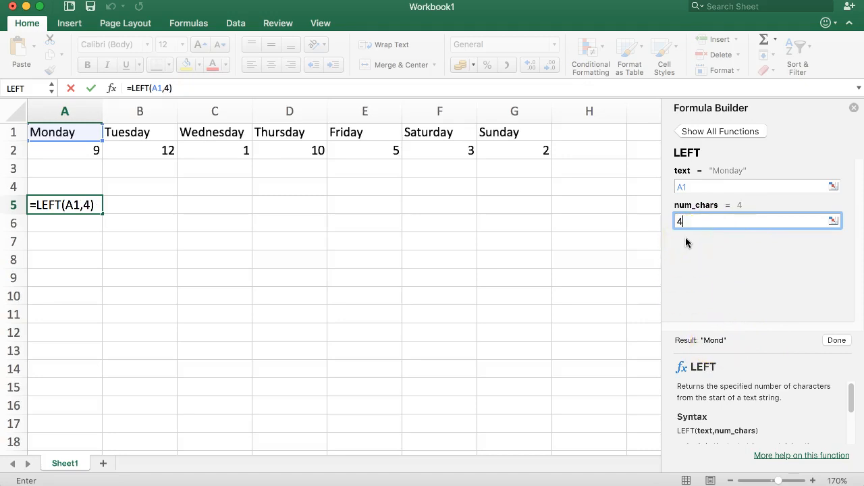
key("BackSpace")
type("5")
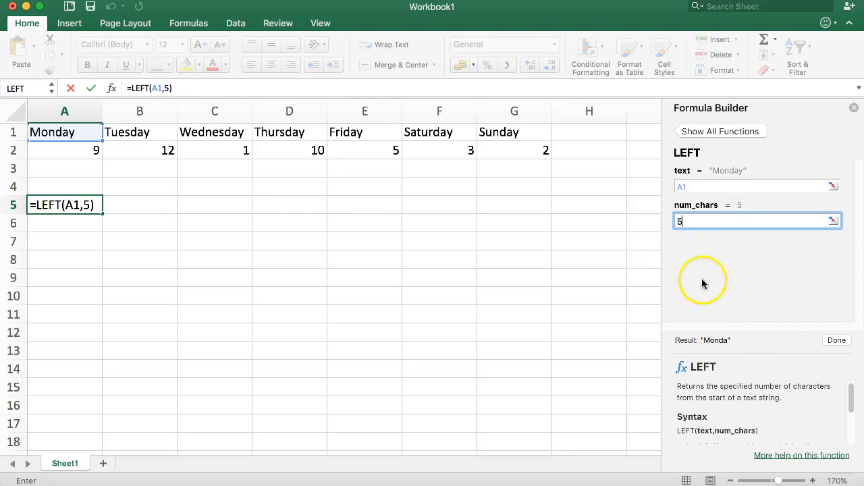
key("BackSpace")
type("3")
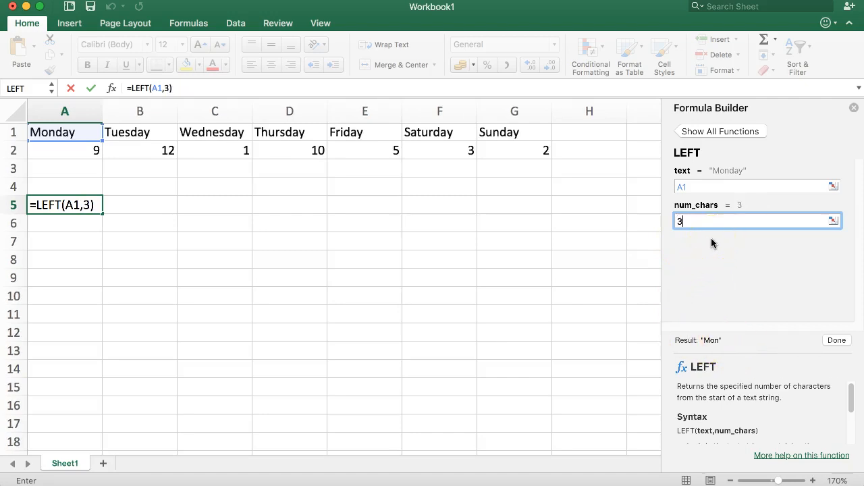
Confirm the LEFT formula, close the Formula Builder and select A5 to review the formula.
left_click(835, 340)
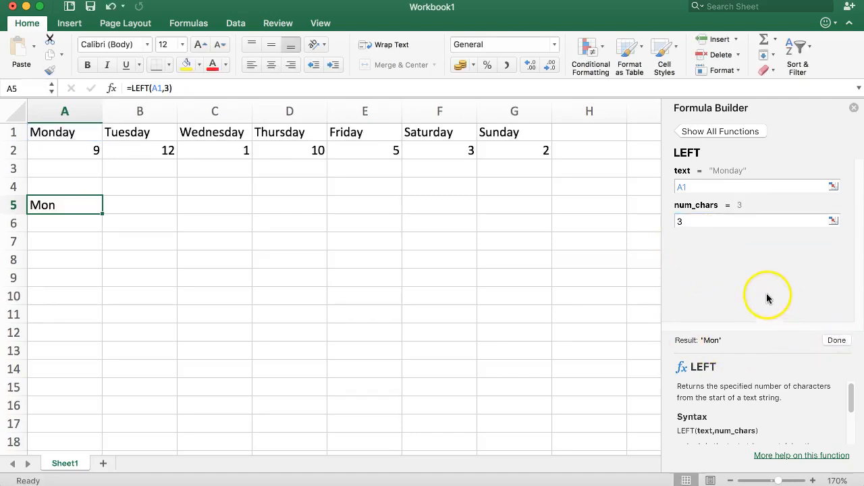
left_click(854, 110)
left_click(217, 242)
left_click(49, 211)
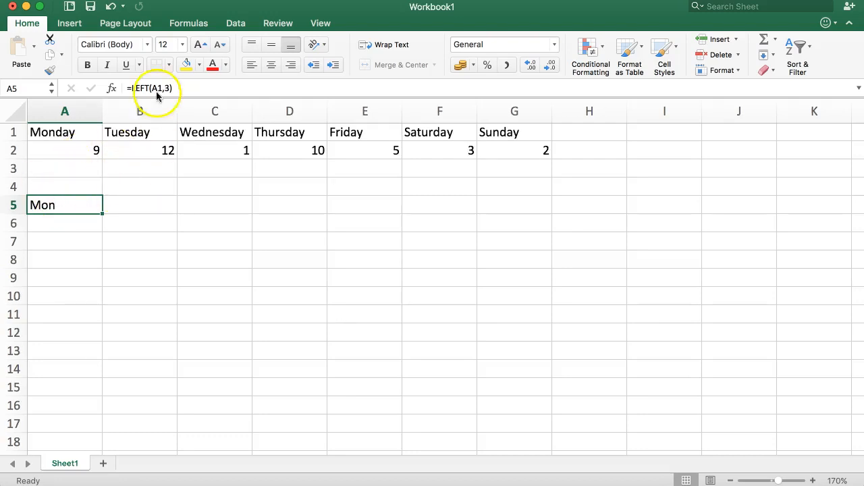
Start a RIGHT formula in B5 and open it in the Formula Builder.
left_click(148, 197)
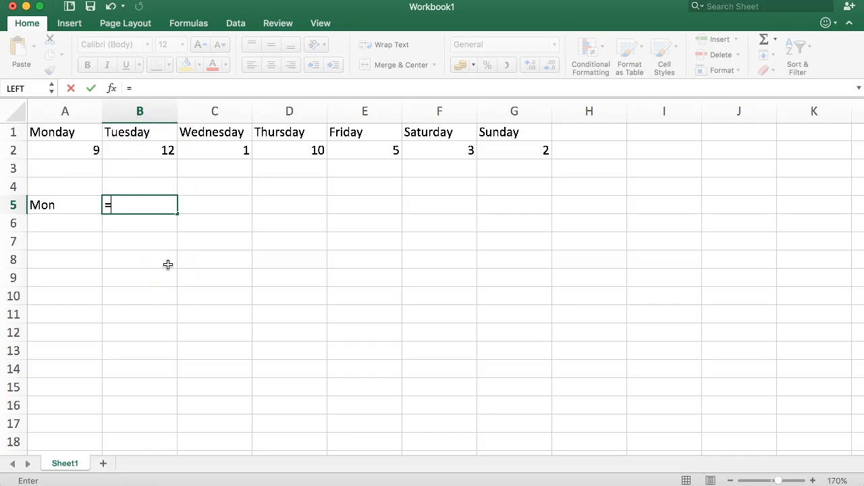
type("RIGT")
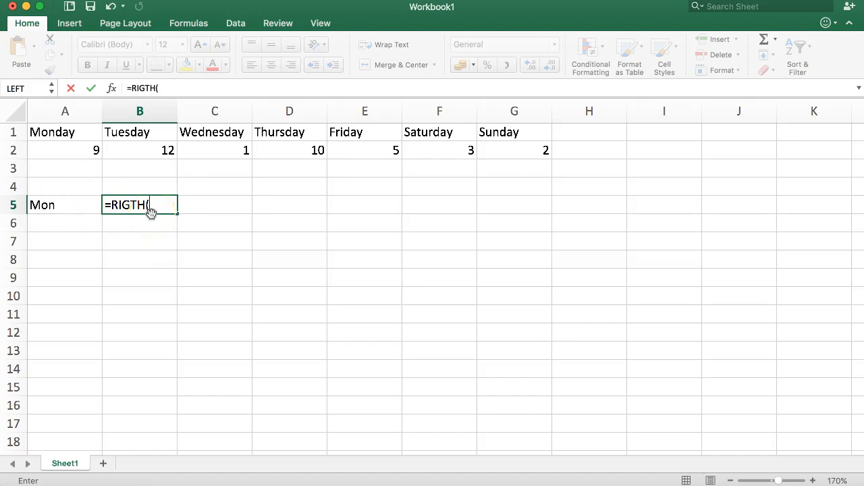
key("BackSpace")
type("HT")
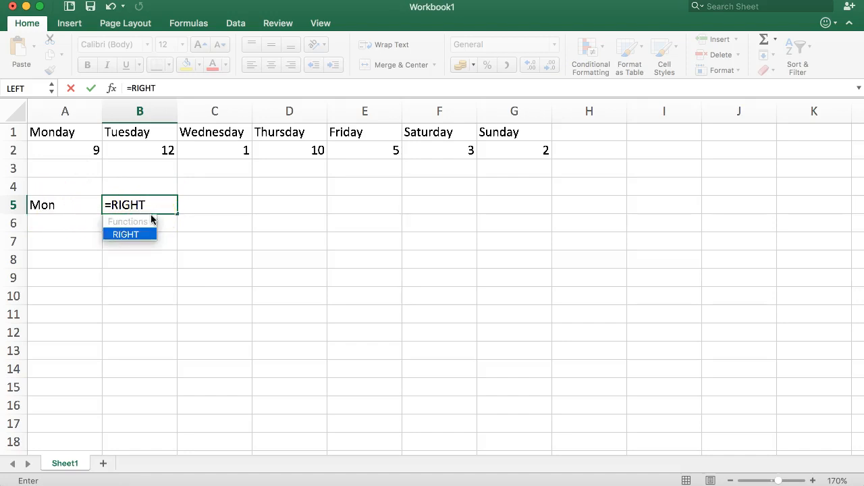
type("(")
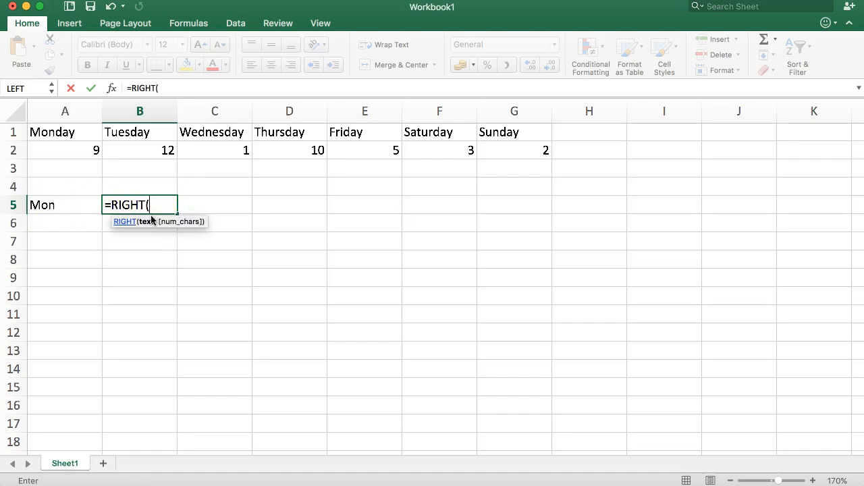
left_click(112, 89)
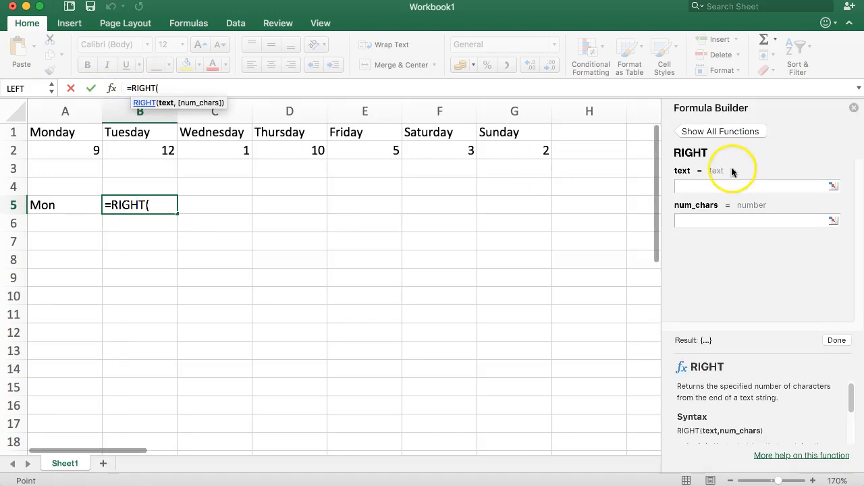
Use B1 as the RIGHT formula's text and set its number of characters to 3.
left_click(714, 186)
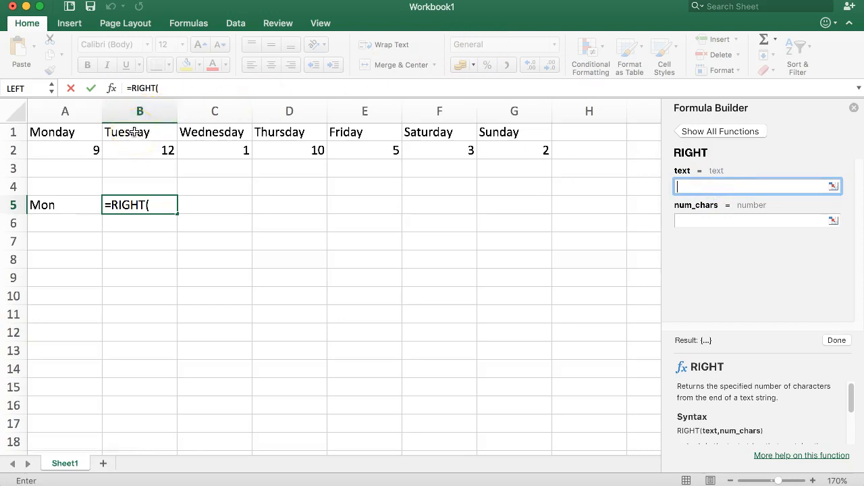
left_click(135, 133)
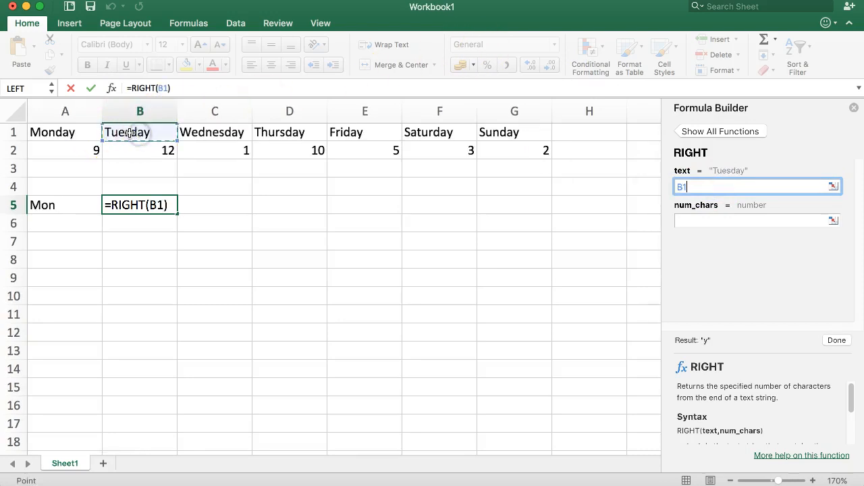
left_click(689, 223)
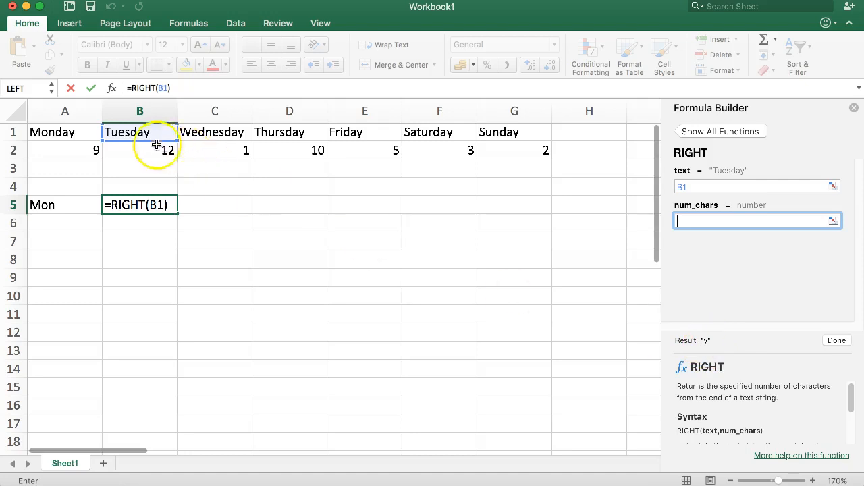
left_click(702, 218)
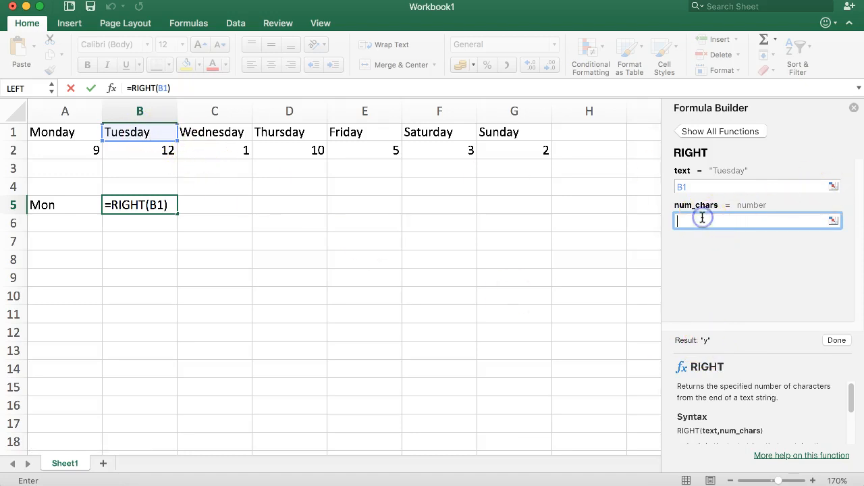
type("3")
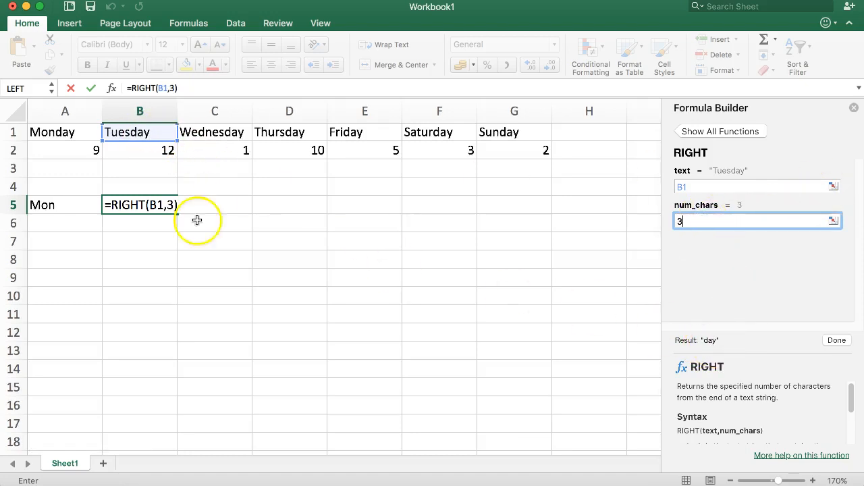
Try 4 and 6 as the RIGHT formula's number of characters and set it back to 3.
key("BackSpace")
type("4")
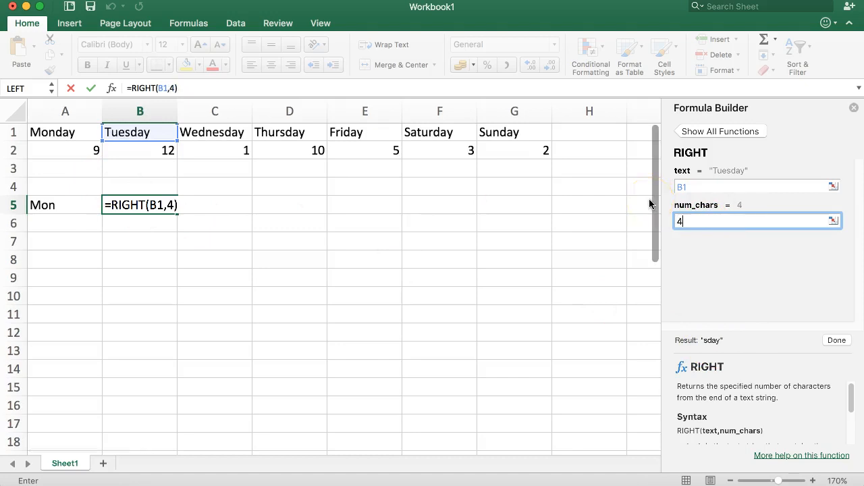
key("BackSpace")
type("6")
left_click(717, 305)
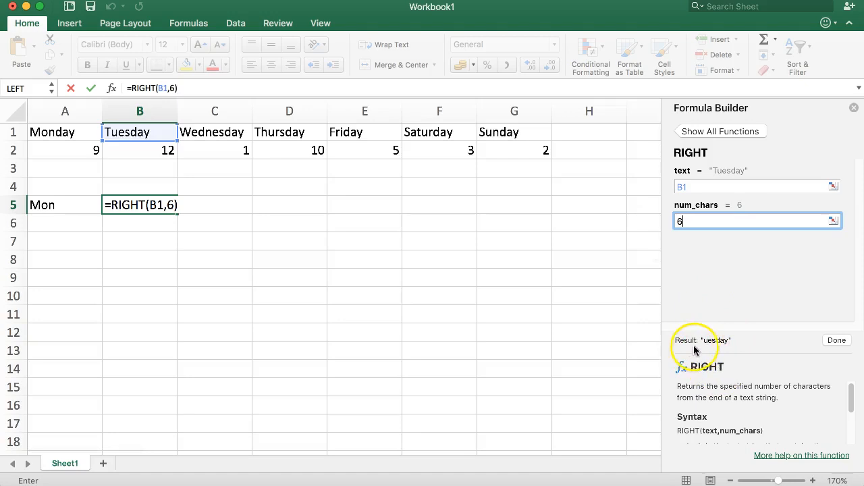
key("BackSpace")
type("3")
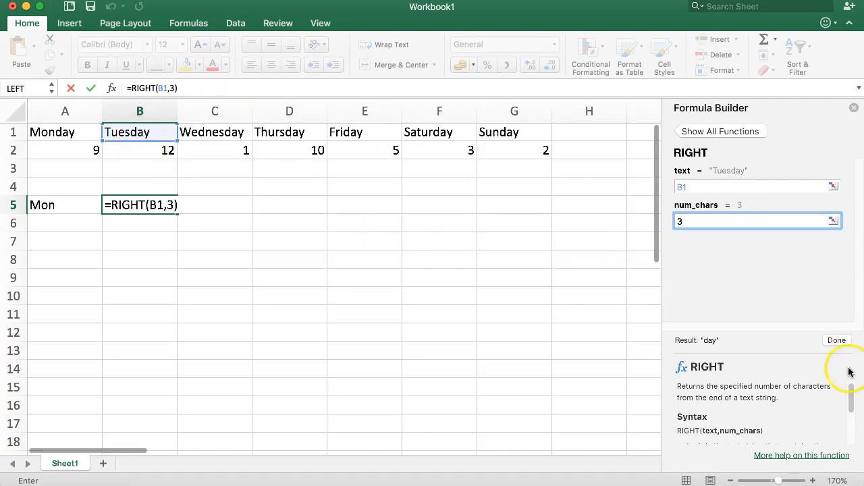
Confirm the RIGHT formula in B5, close the Formula Builder and check the results in A5 and B5.
left_click(836, 340)
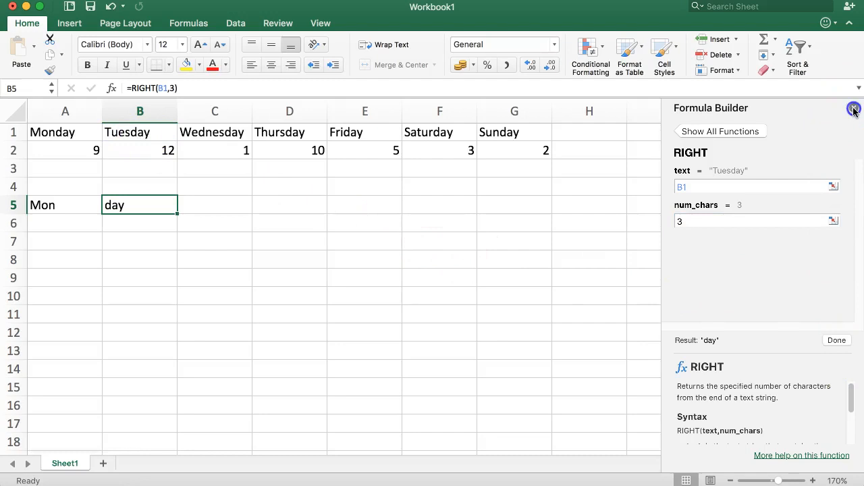
left_click(854, 107)
left_click(237, 219)
left_click_drag(41, 210, 111, 203)
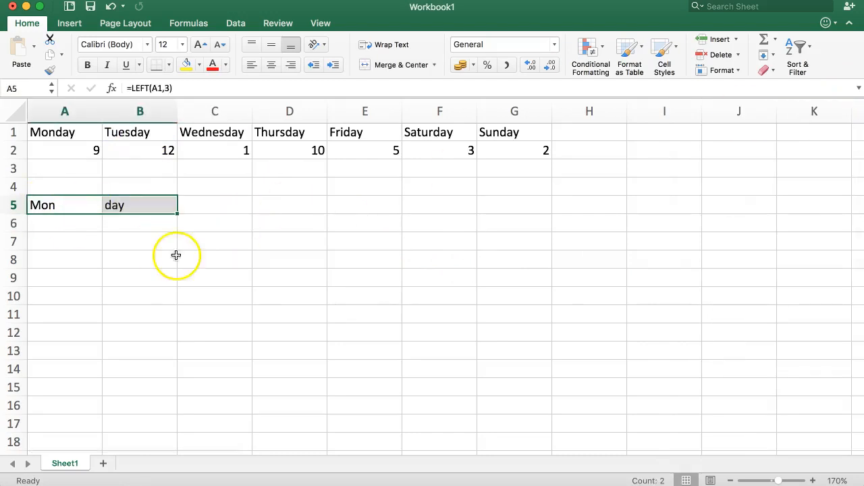
left_click(41, 205)
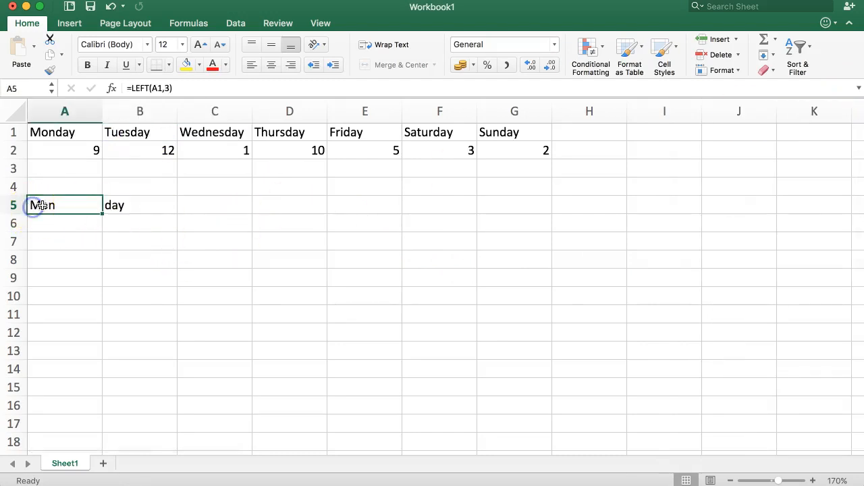
left_click(136, 206)
left_click(220, 215)
Start a MID formula in C5 and open it in the Formula Builder.
left_click(211, 135)
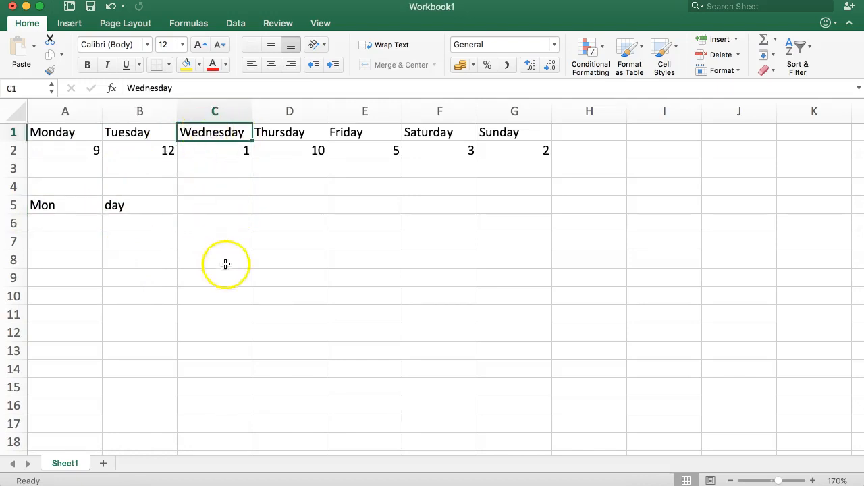
left_click(208, 206)
type("=")
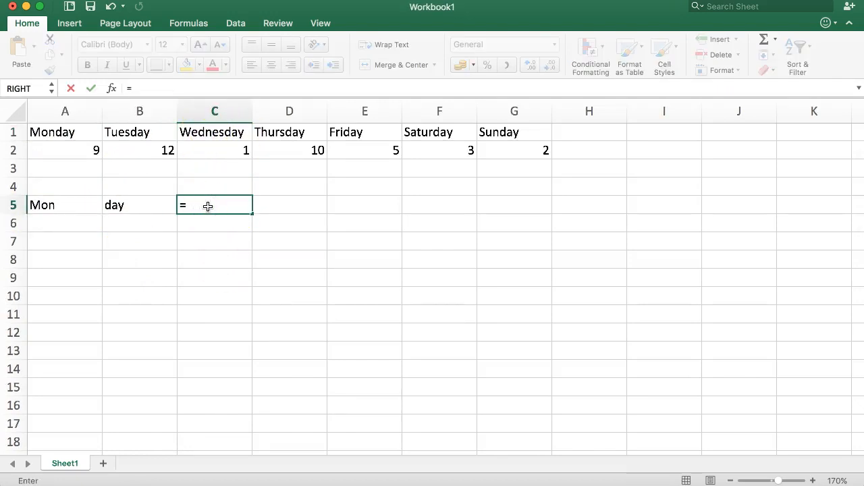
type("MID")
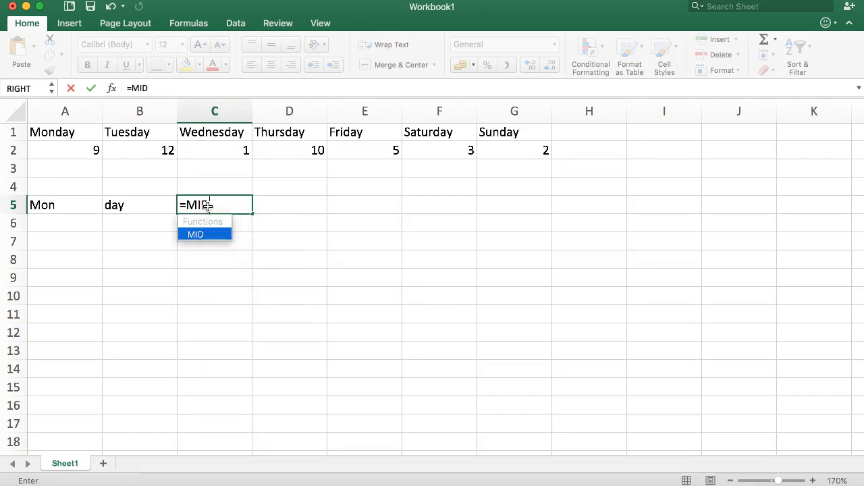
type("(")
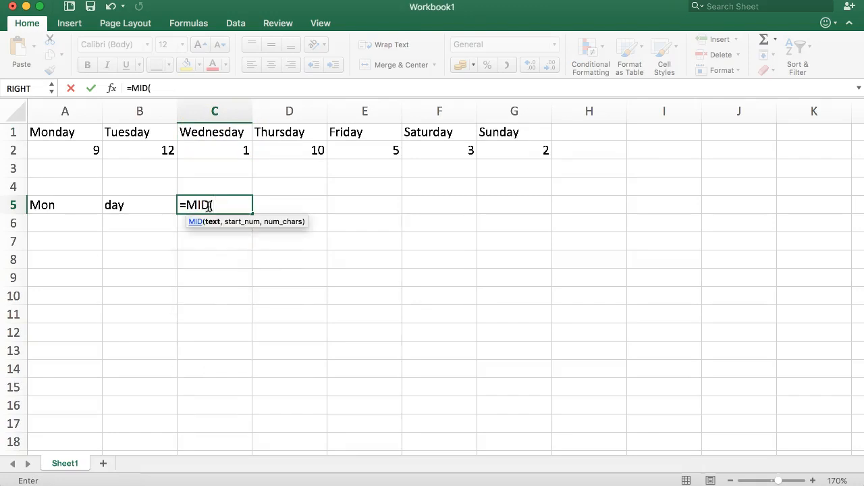
left_click(113, 90)
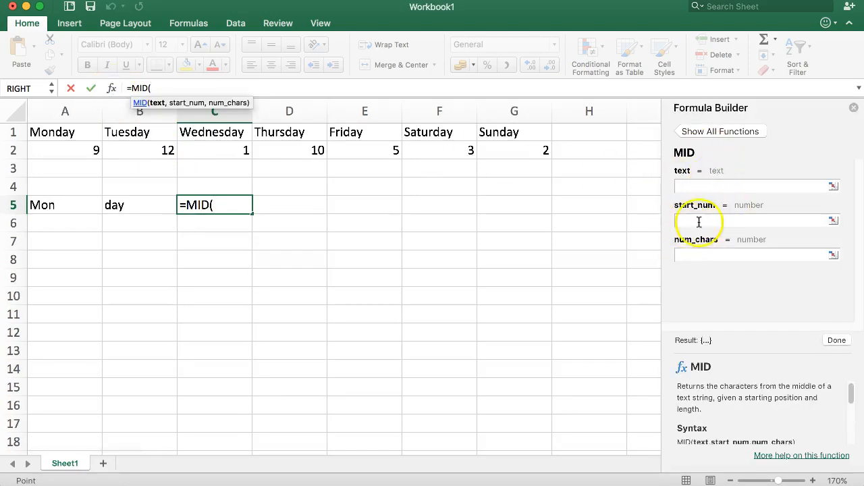
Use C1 as the MID formula's text, with start number 4 and 3 characters.
left_click(696, 183)
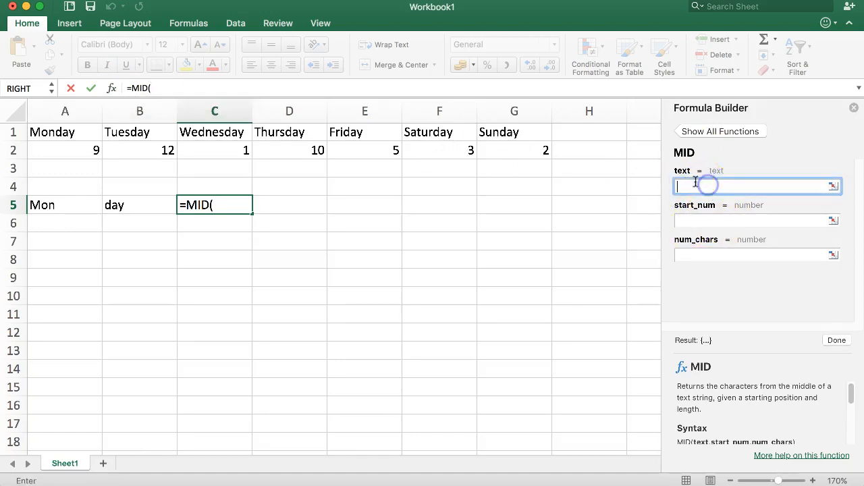
left_click(214, 132)
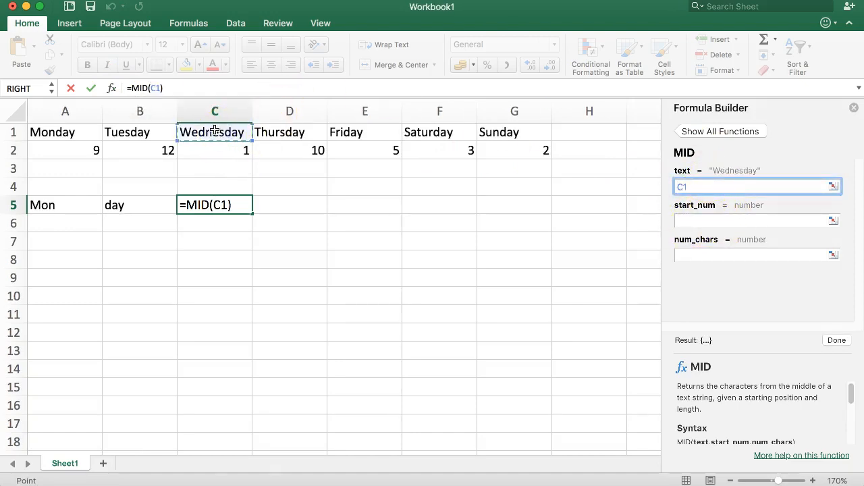
left_click(721, 221)
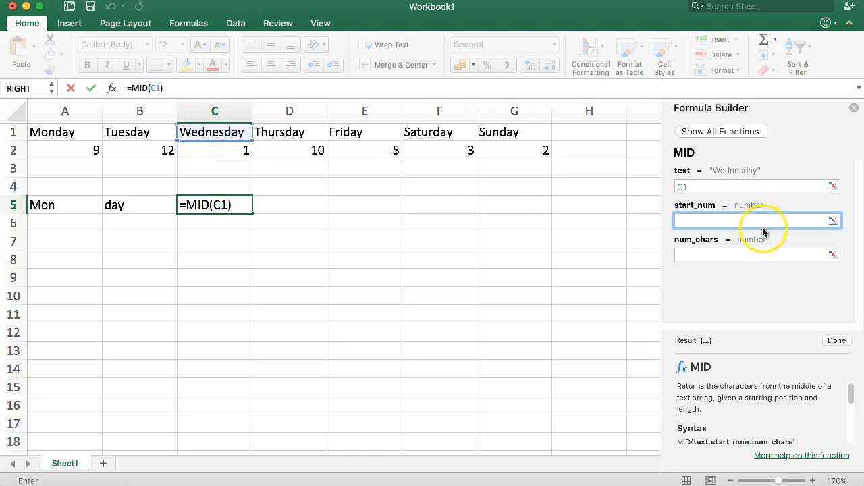
left_click(700, 222)
type("4")
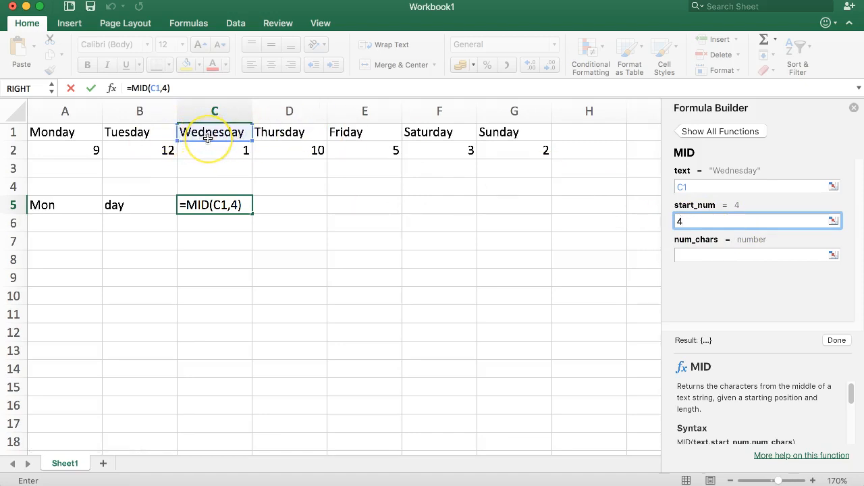
left_click(699, 254)
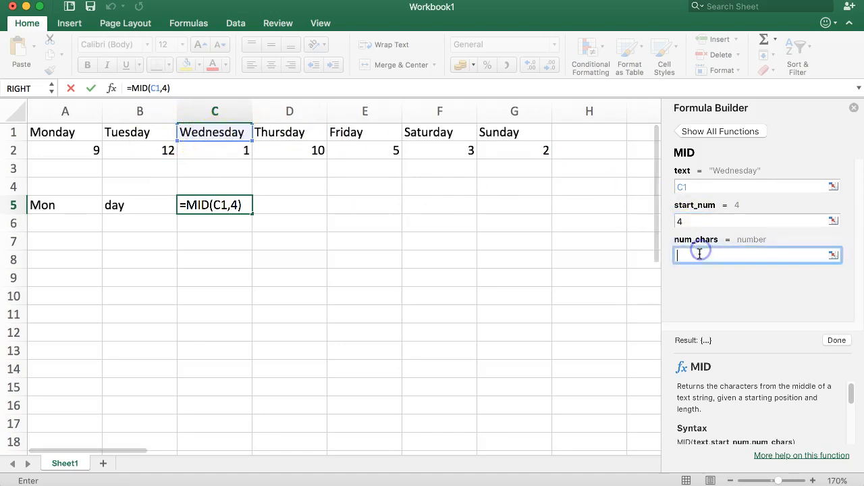
left_click(222, 133)
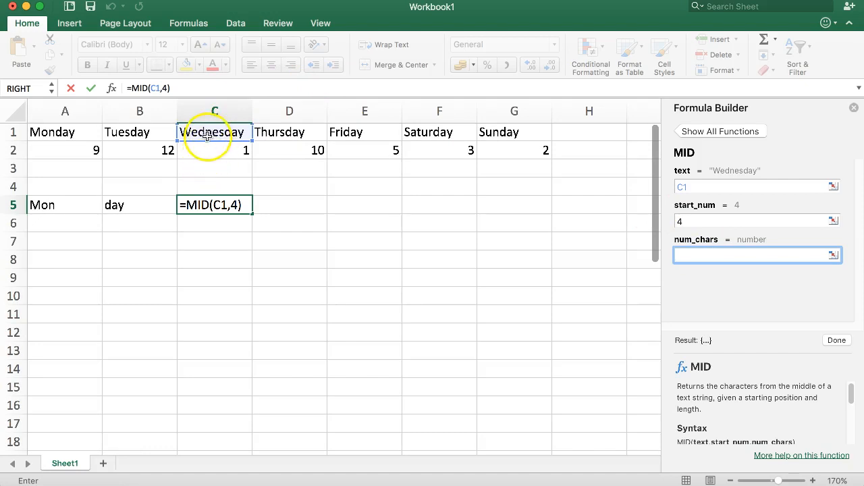
type("3")
Try 4 and 6 as the MID formula's number of characters and set it back to 3.
double_click(677, 255)
key("BackSpace")
type("4")
left_click(712, 341)
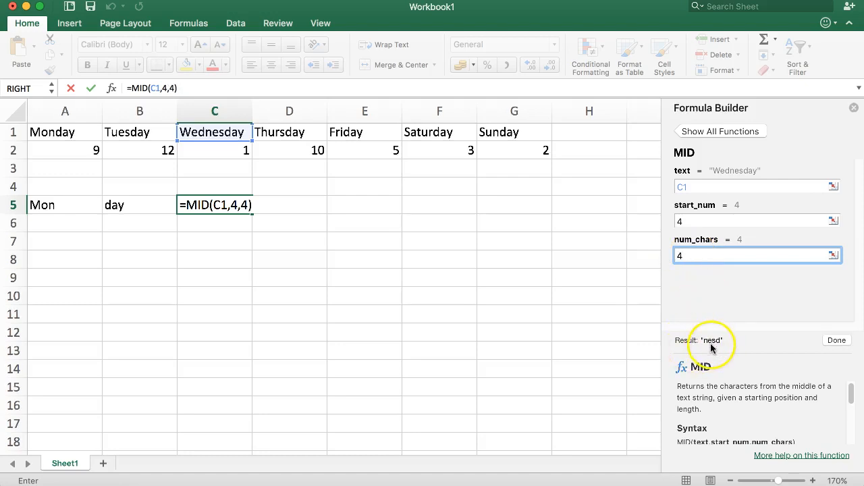
left_click(718, 321)
key("BackSpace")
type("6")
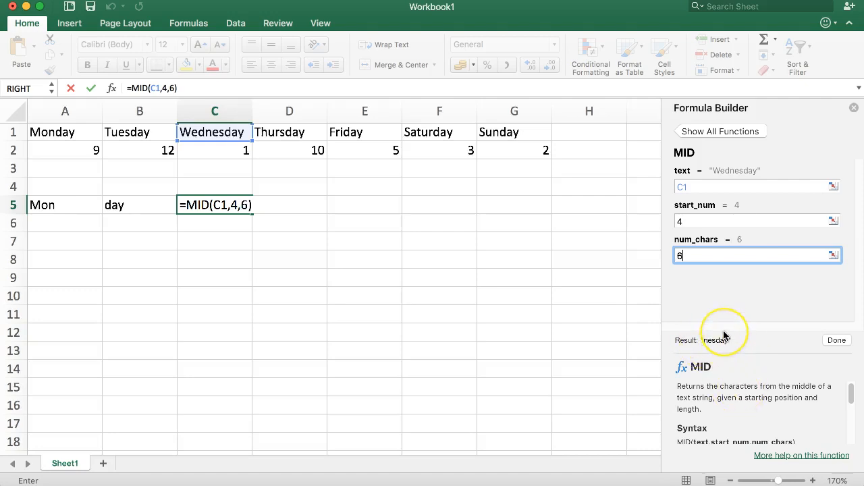
key("BackSpace")
type("3")
Confirm the MID formula in C5 and close the Formula Builder.
left_click(836, 340)
left_click(854, 109)
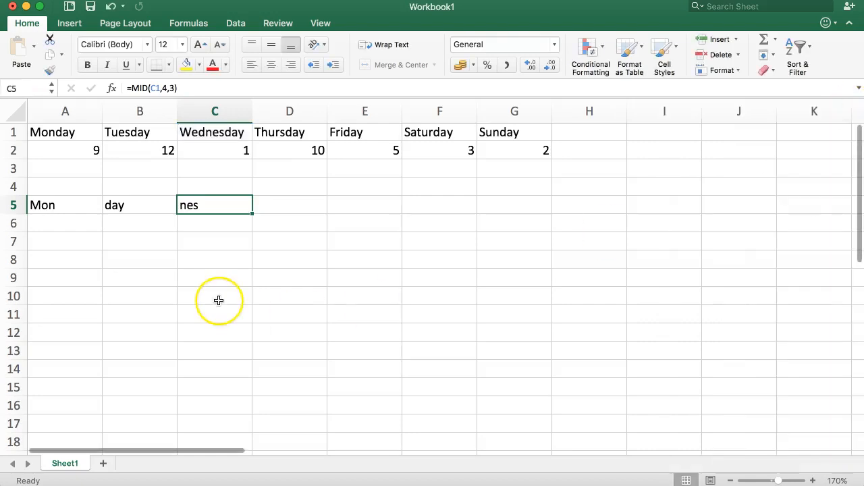
left_click(216, 172)
Compare the weekday names in A1:G1 with the extracted text in A5:C5.
left_click_drag(88, 131, 493, 134)
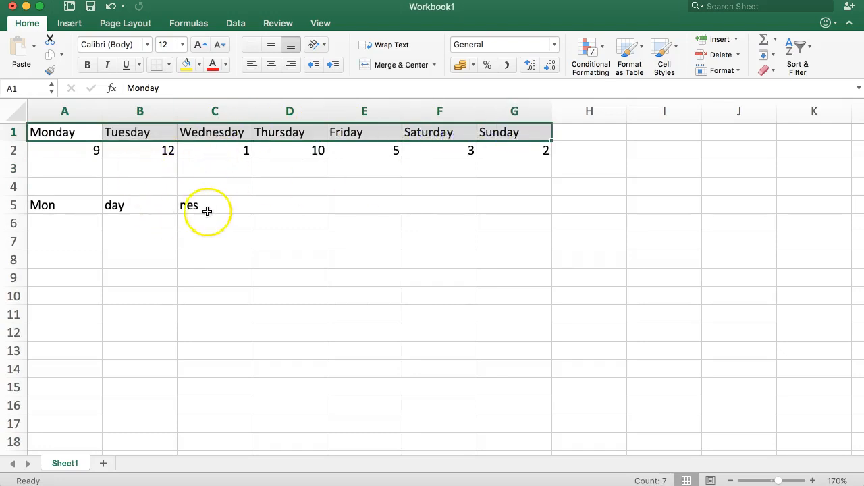
left_click_drag(216, 207, 60, 204)
left_click(187, 229)
mouse_move(193, 206)
left_mouse_down()
mouse_move(39, 208)
mouse_move(203, 199)
left_mouse_up()
left_click(151, 227)
left_click(174, 227)
left_click_drag(72, 202, 193, 203)
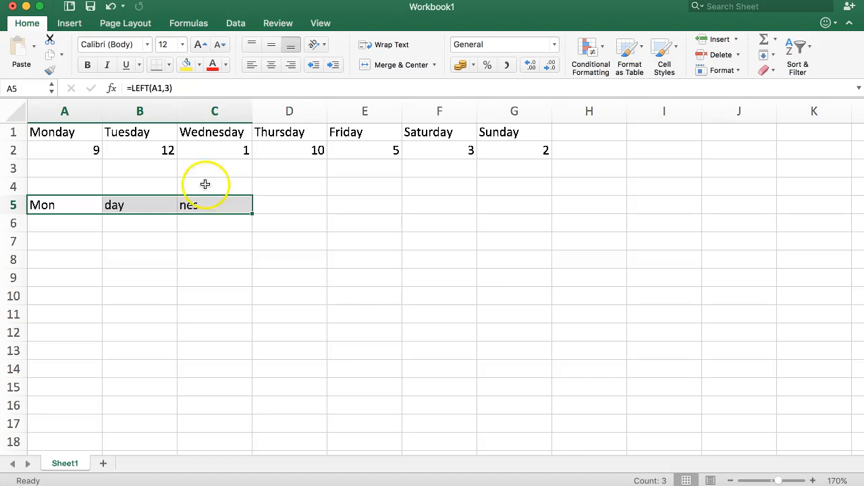
Enter the label "left" in A6, below the LEFT formula's result.
left_click(67, 223)
type("lEFT")
key("BackSpace")
key("BackSpace")
key("BackSpace")
type("e")
key("BackSpace")
key("BackSpace")
type("le")
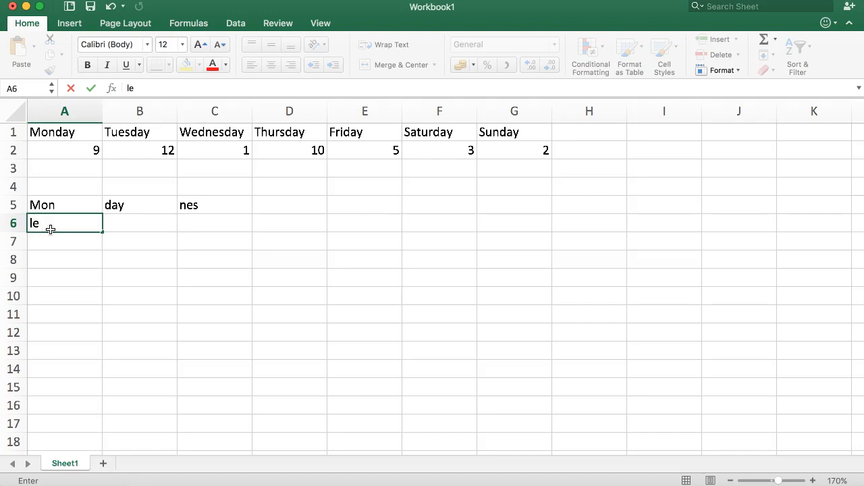
type("ft")
key("Return")
Enter the labels "right" in A7 and "mid" in A8.
type("ri")
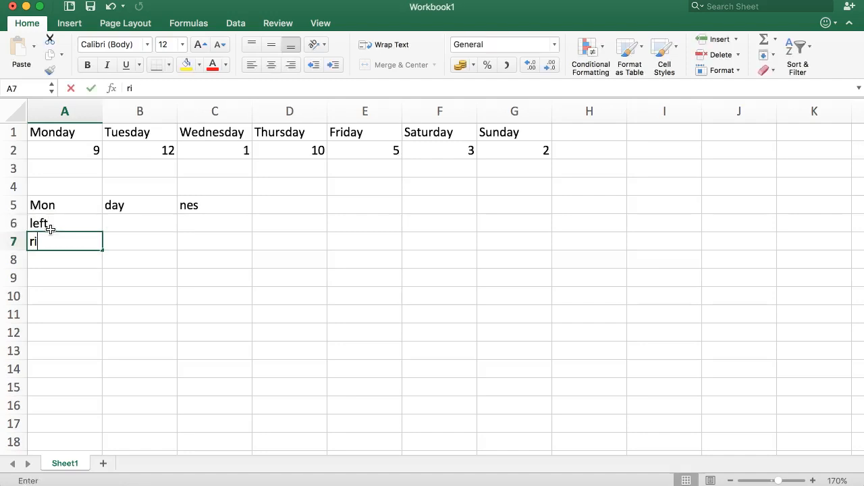
type("ght")
key("Return")
type("mid")
key("Return")
key("Up")
key("Right")
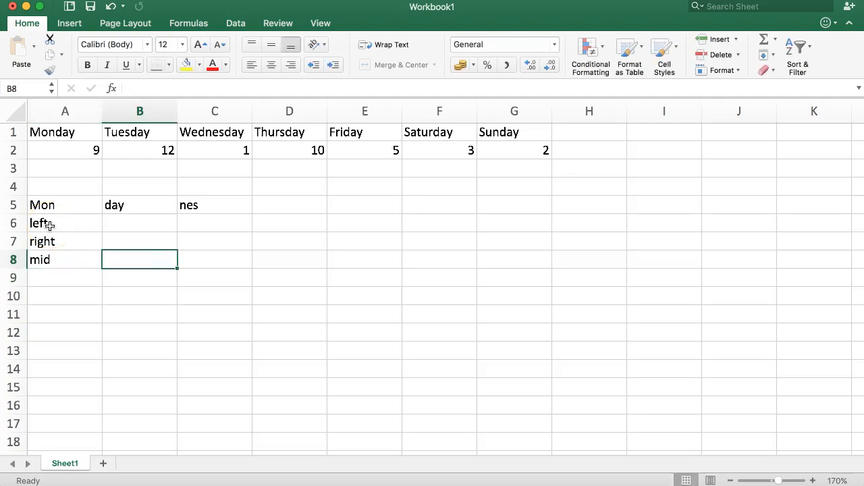
key("Right")
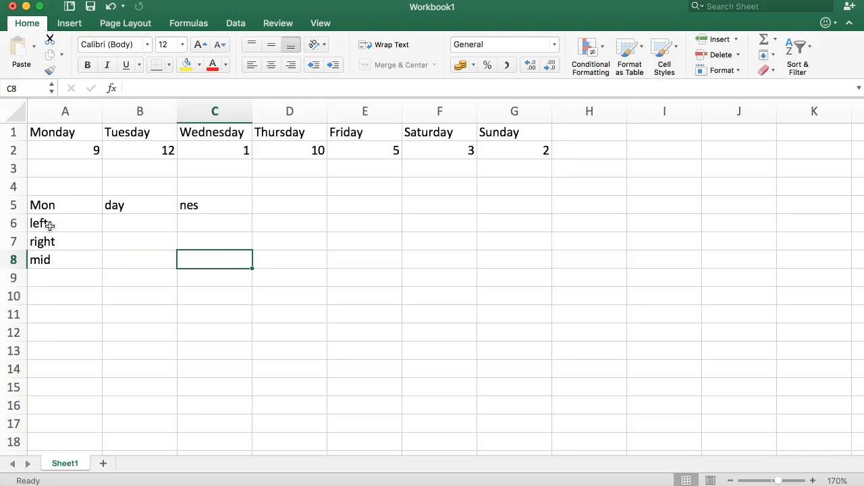
key("Left")
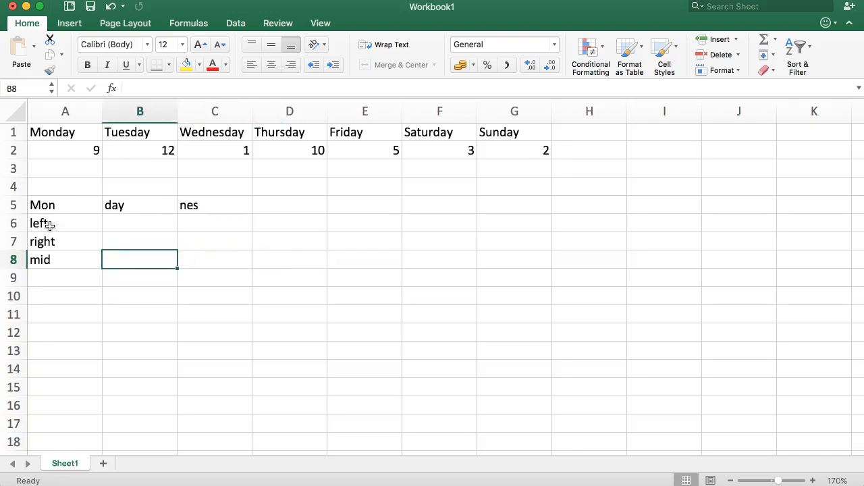
key("Left")
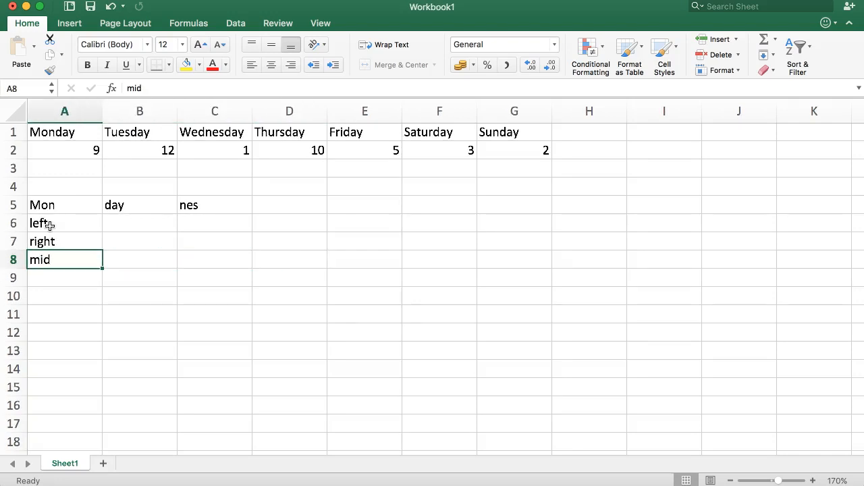